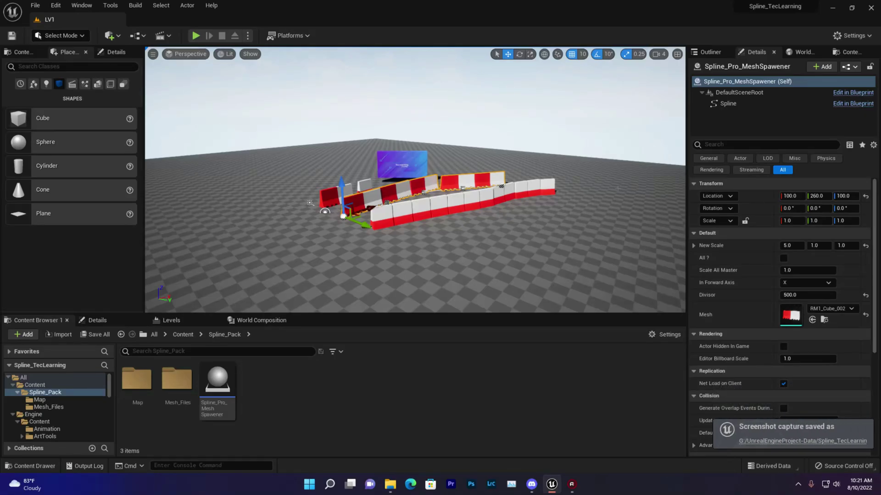
Duplicate the standalone RM1_Cube_002 barrier and move the copies into a hand-placed row beside the spline barriers.
{"action": "key", "text": "w"}
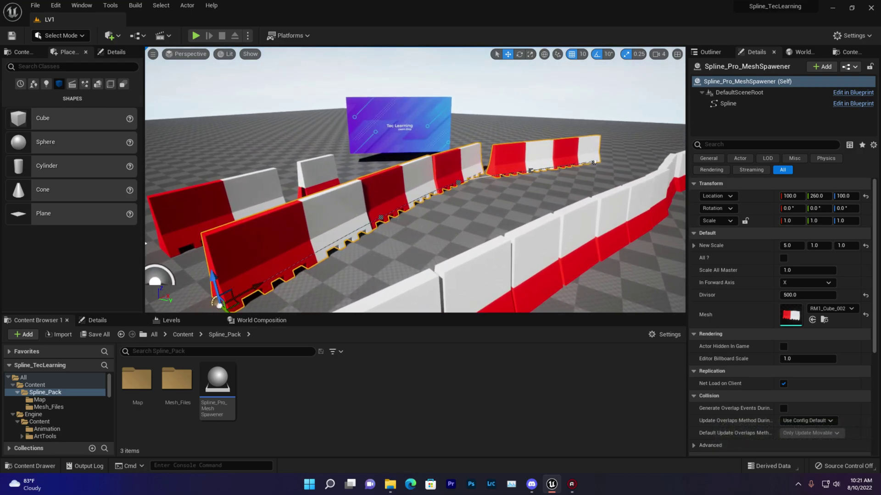
{"action": "scroll", "coordinate": [230, 282], "scroll_direction": "down", "scroll_amount": 5}
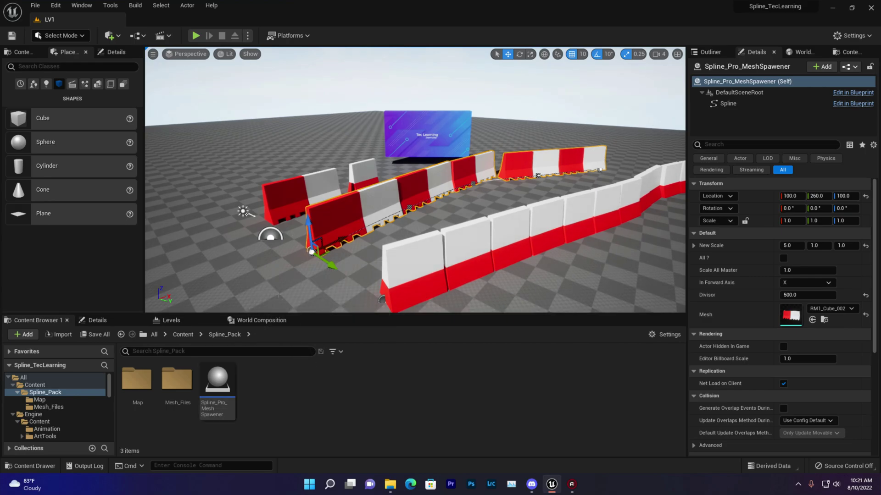
{"action": "right_click_drag", "start_coordinate": [415, 184], "coordinate": [339, 196]}
{"action": "left_click", "coordinate": [384, 201]}
{"action": "left_click_drag", "start_coordinate": [504, 230], "coordinate": [468, 213]}
{"action": "left_click", "coordinate": [467, 212]}
{"action": "right_click_drag", "start_coordinate": [467, 212], "coordinate": [459, 225]}
{"action": "left_click", "coordinate": [323, 170]}
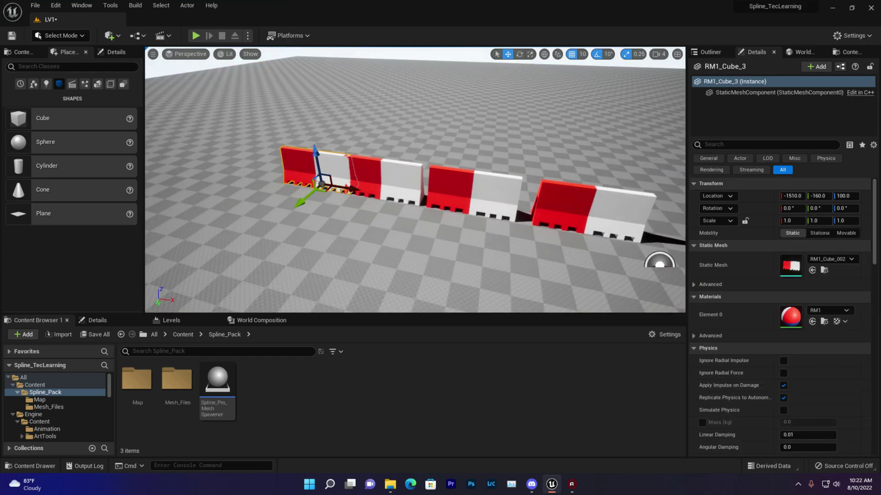
{"action": "left_click_drag", "start_coordinate": [350, 188], "coordinate": [335, 188]}
{"action": "left_click", "coordinate": [427, 173]}
Place a new Spline_Pro_MeshSpawener actor in front of the white barriers and position it at X 140, Y 1570, Z 100.
{"action": "right_click_drag", "start_coordinate": [427, 173], "coordinate": [523, 161]}
{"action": "left_click_drag", "start_coordinate": [216, 386], "coordinate": [337, 256]}
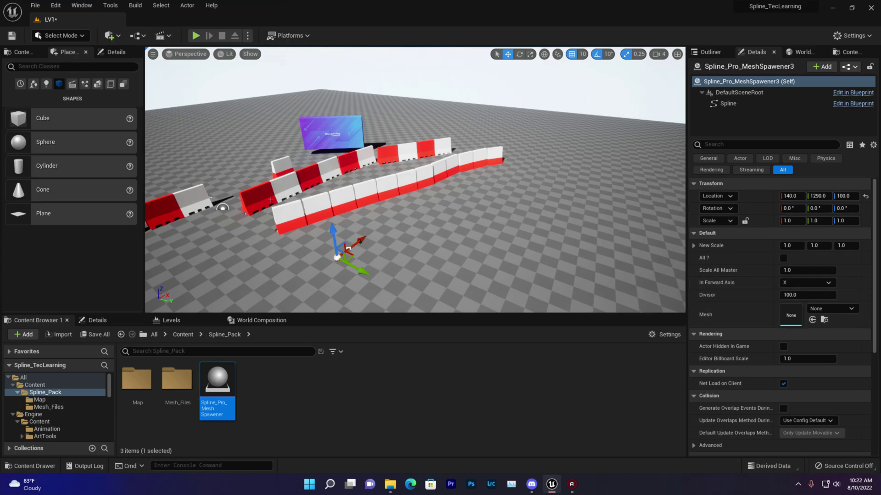
{"action": "right_click_drag", "start_coordinate": [261, 197], "coordinate": [263, 257]}
{"action": "left_click_drag", "start_coordinate": [338, 195], "coordinate": [410, 244]}
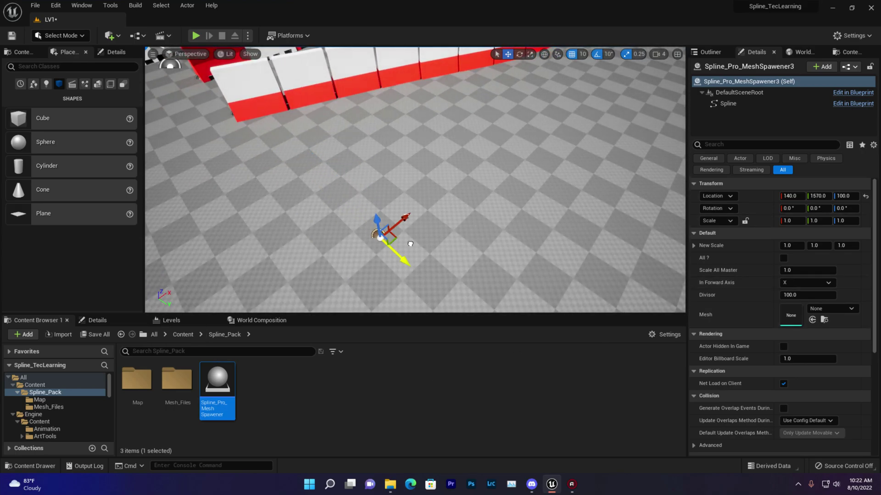
Assign the RM1_Cube_002 mesh from Mesh_Files to the new spawner and set its New Scale X to 5.
{"action": "double_click", "coordinate": [176, 379]}
{"action": "left_click", "coordinate": [218, 381]}
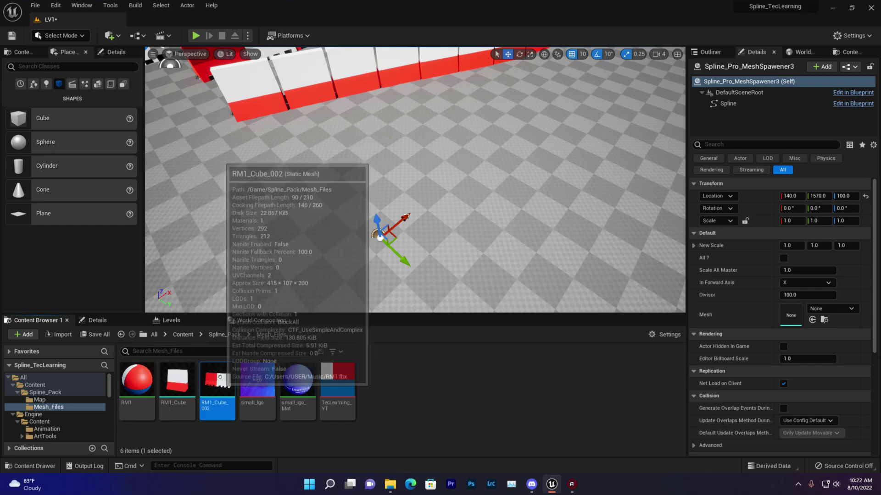
{"action": "left_click_drag", "start_coordinate": [248, 368], "coordinate": [789, 315]}
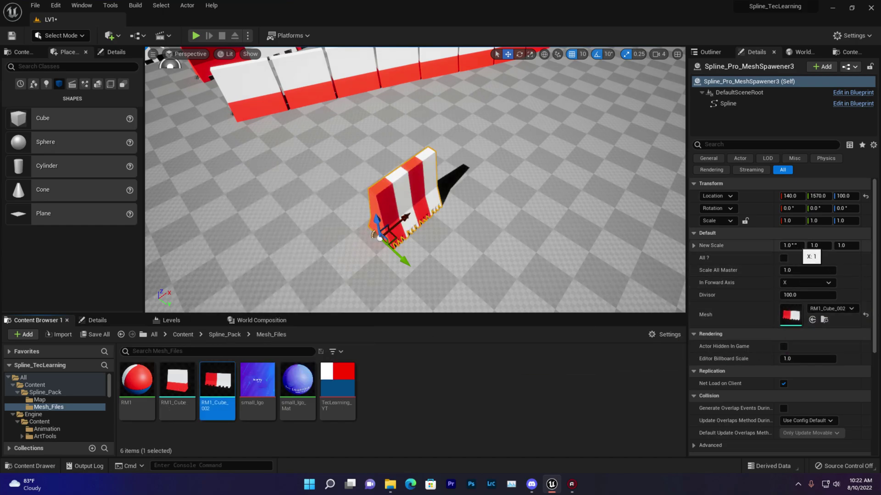
{"action": "left_click", "coordinate": [790, 245]}
{"action": "type", "text": "5"}
{"action": "key", "text": "Return"}
Try uniform scaling on the spawner with the All option and Scale All Master at 1.3, and disable the All option again.
{"action": "left_click", "coordinate": [802, 270]}
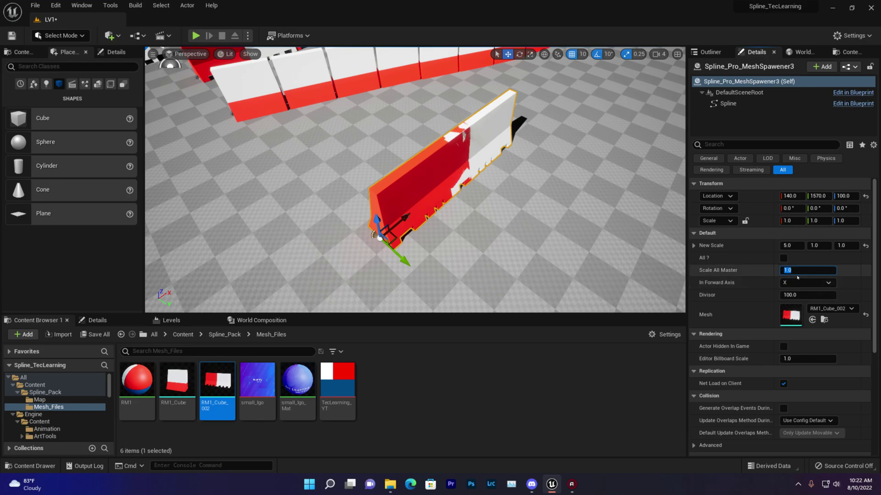
{"action": "left_click", "coordinate": [784, 258]}
{"action": "left_click", "coordinate": [787, 270]}
{"action": "key", "text": "BackSpace"}
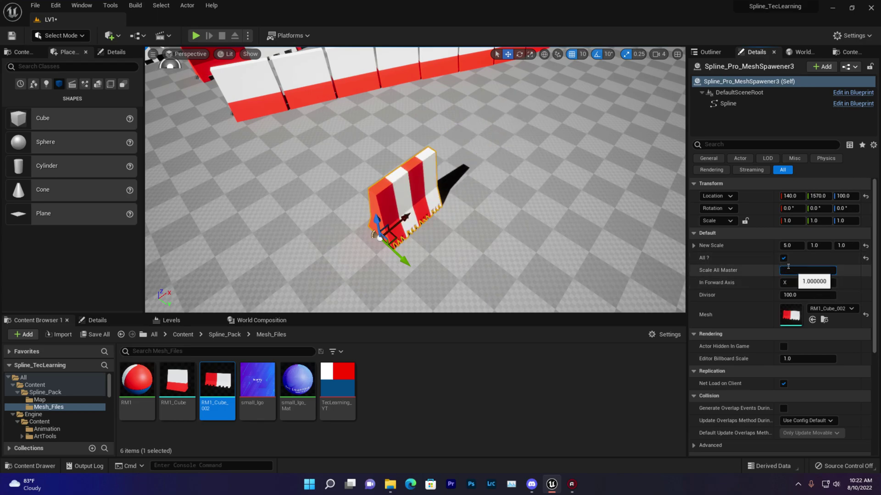
{"action": "type", "text": "1.3"}
{"action": "key", "text": "Return"}
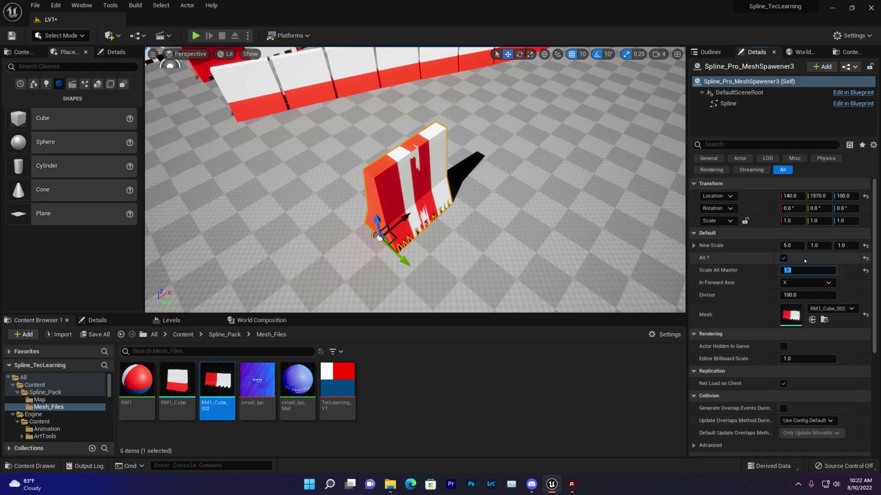
{"action": "left_click", "coordinate": [784, 258]}
Try Divisor values of 500 and 300 on the new spawner.
{"action": "left_click", "coordinate": [792, 295]}
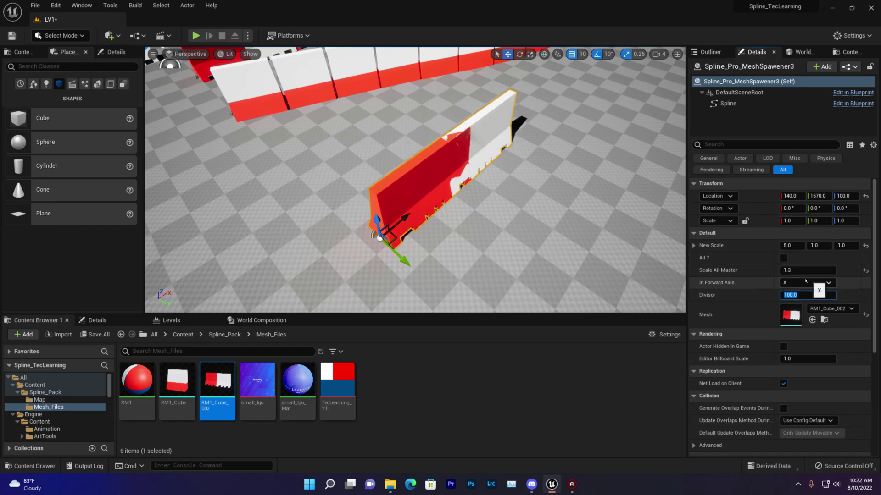
{"action": "right_click_drag", "start_coordinate": [671, 224], "coordinate": [701, 195]}
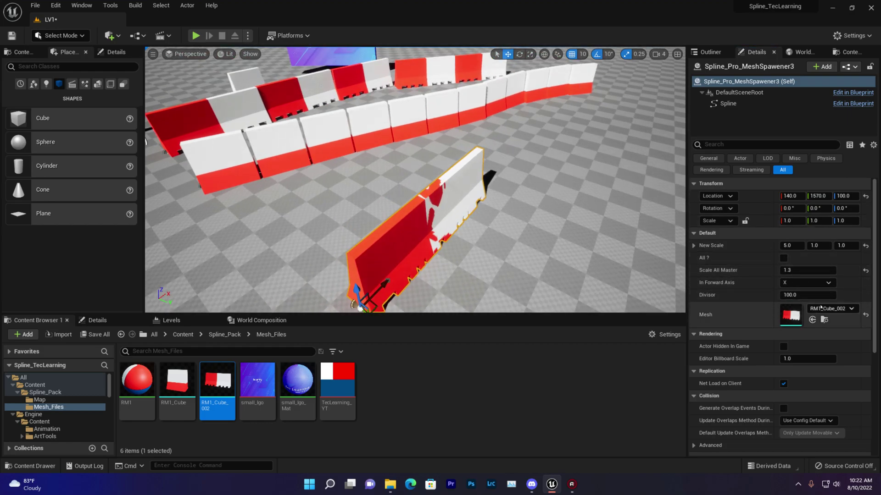
{"action": "left_click", "coordinate": [816, 295]}
{"action": "key", "text": "BackSpace"}
{"action": "type", "text": "300"}
{"action": "key", "text": "Return"}
{"action": "key", "text": "BackSpace"}
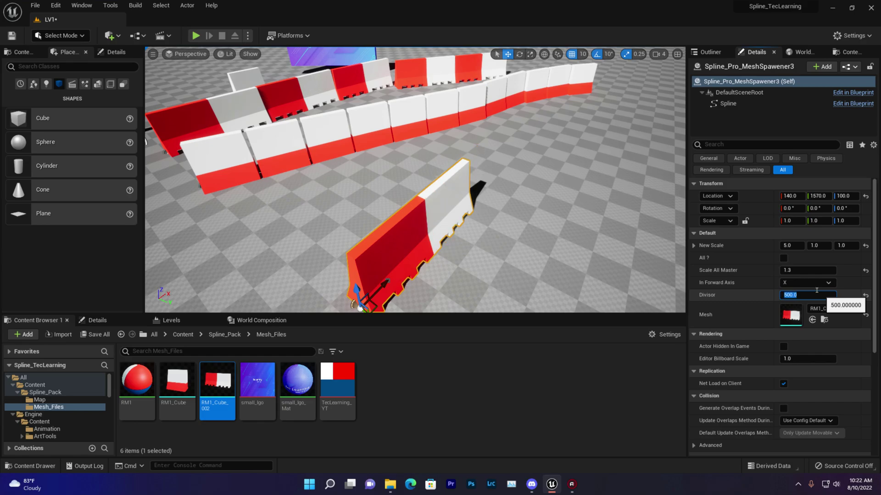
Extend the new spawner's spline by moving its end point away and adding further points to form a long barrier line.
{"action": "left_click", "coordinate": [550, 225]}
{"action": "right_click_drag", "start_coordinate": [550, 225], "coordinate": [458, 222]}
{"action": "left_click", "coordinate": [403, 209]}
{"action": "left_click", "coordinate": [358, 225]}
{"action": "key", "text": "s"}
{"action": "right_click_drag", "start_coordinate": [388, 225], "coordinate": [413, 229]}
{"action": "left_click_drag", "start_coordinate": [377, 201], "coordinate": [632, 283]}
{"action": "right_click_drag", "start_coordinate": [632, 283], "coordinate": [683, 283]}
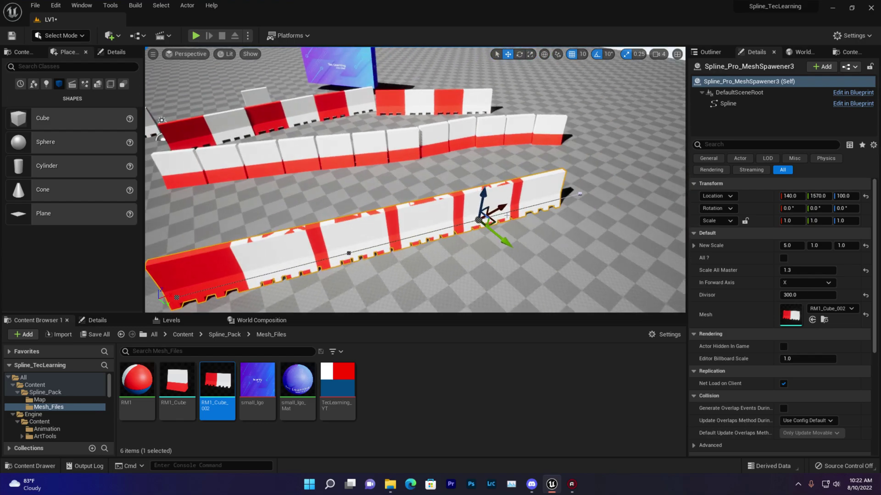
{"action": "left_click_drag", "start_coordinate": [500, 207], "coordinate": [670, 221], "text": "alt"}
{"action": "right_click_drag", "start_coordinate": [670, 221], "coordinate": [707, 221]}
Increase the Divisor of the extended barrier spline, settling on 500.
{"action": "scroll", "coordinate": [671, 221], "scroll_direction": "down", "scroll_amount": 3}
{"action": "left_click_drag", "start_coordinate": [806, 295], "coordinate": [848, 295]}
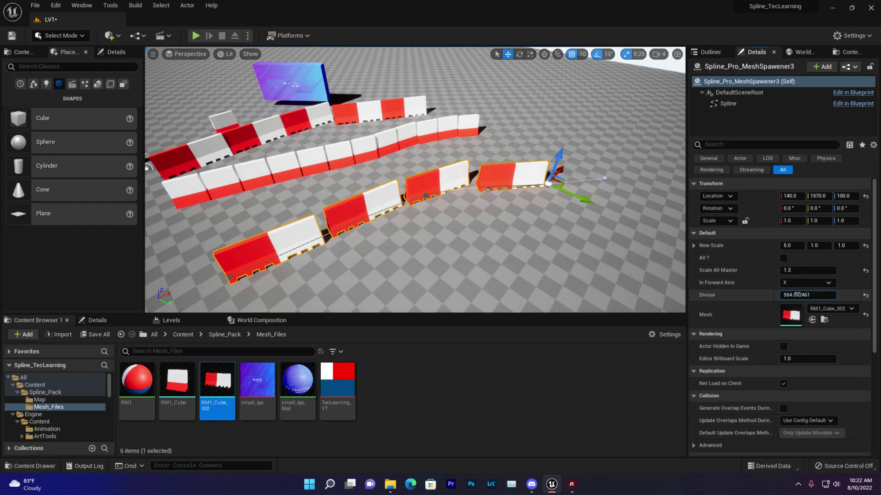
{"action": "type", "text": "500.0"}
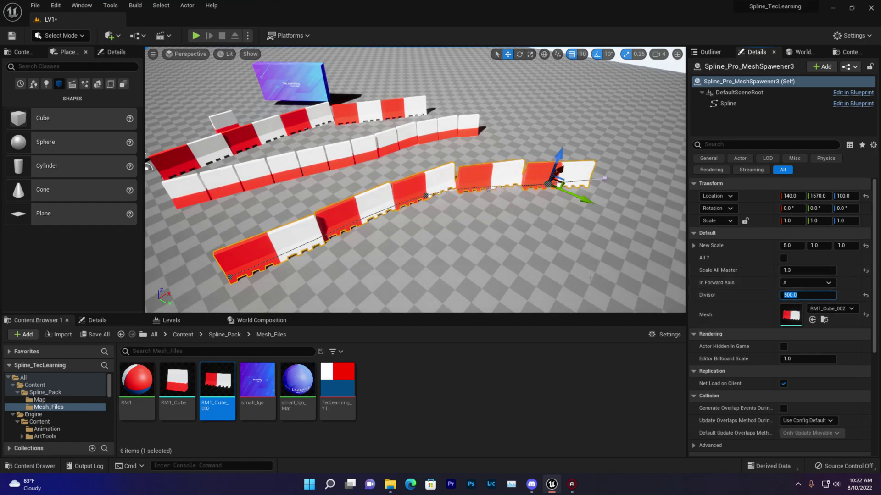
{"action": "left_click", "coordinate": [585, 220]}
{"action": "left_click", "coordinate": [521, 178]}
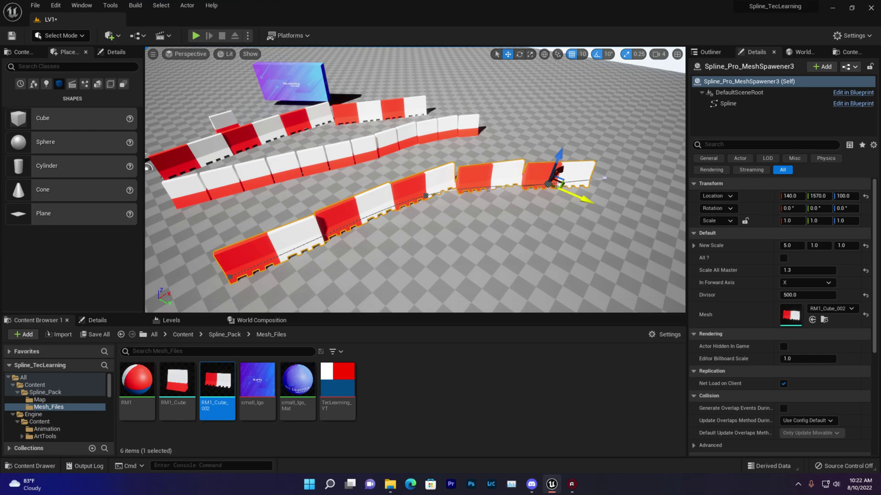
Try the RM1_Cube mesh on the front barrier spline and reassign RM1_Cube_002.
{"action": "left_click", "coordinate": [458, 239]}
{"action": "right_click_drag", "start_coordinate": [459, 238], "coordinate": [399, 232]}
{"action": "left_click", "coordinate": [352, 132]}
{"action": "mouse_move", "coordinate": [418, 164]}
{"action": "right_mouse_down"}
{"action": "mouse_move", "coordinate": [458, 162]}
{"action": "mouse_move", "coordinate": [429, 164]}
{"action": "right_mouse_up"}
{"action": "left_click", "coordinate": [431, 216]}
{"action": "key", "text": "w"}
{"action": "right_click_drag", "start_coordinate": [431, 216], "coordinate": [454, 230]}
{"action": "key", "text": "s"}
{"action": "left_click_drag", "start_coordinate": [177, 380], "coordinate": [819, 315]}
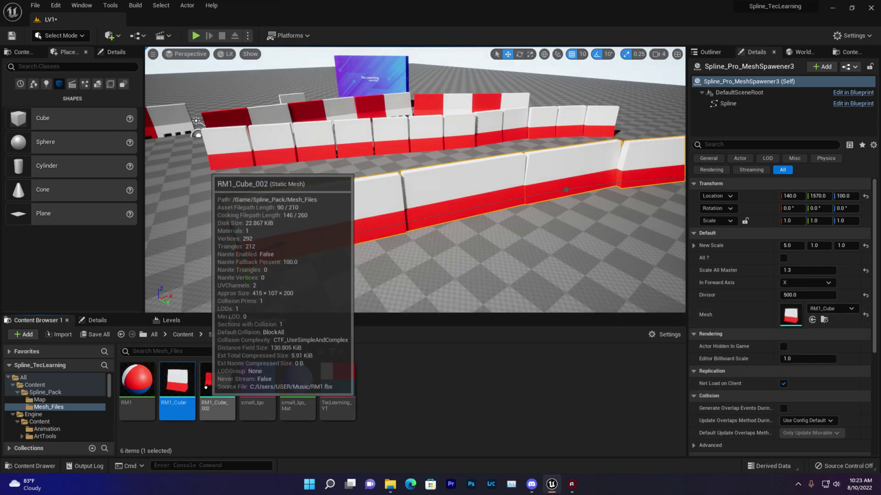
{"action": "left_click_drag", "start_coordinate": [212, 387], "coordinate": [791, 317]}
{"action": "left_click", "coordinate": [528, 271]}
{"action": "key", "text": "s"}
{"action": "right_click_drag", "start_coordinate": [527, 271], "coordinate": [498, 261]}
{"action": "key", "text": "a"}
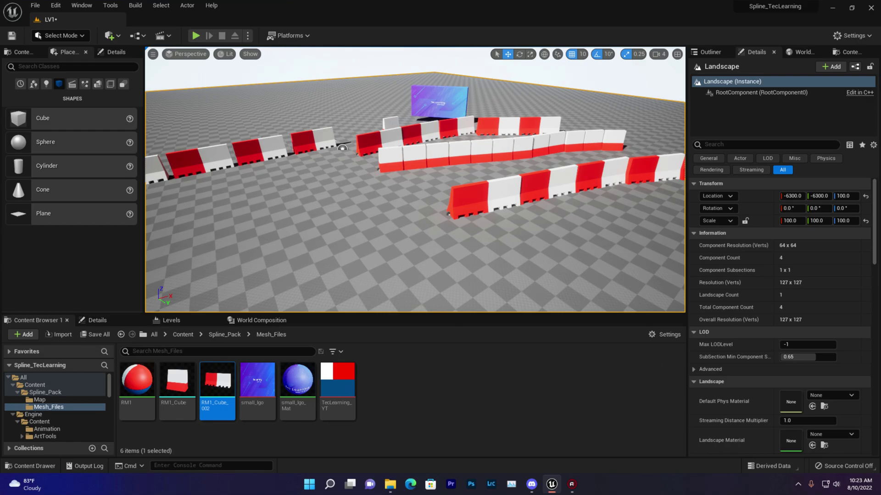
Switch to File Explorer and extract the Spline_Pack archive in the Music folder, entering the archive password.
{"action": "left_click", "coordinate": [395, 483]}
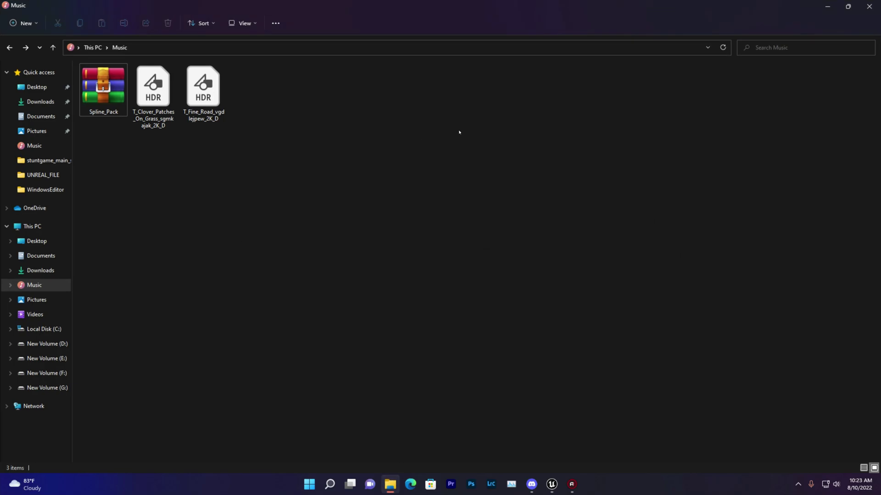
{"action": "left_click", "coordinate": [102, 102]}
{"action": "right_click", "coordinate": [112, 104]}
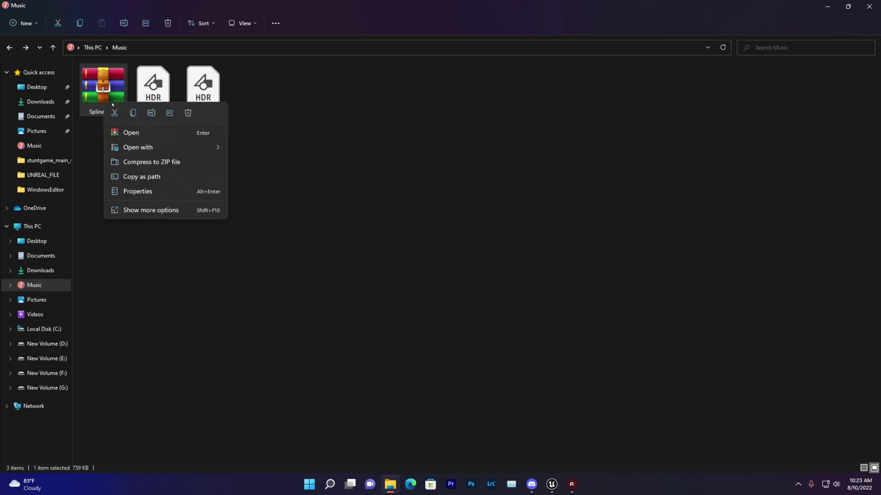
{"action": "left_click", "coordinate": [142, 210]}
{"action": "left_click", "coordinate": [165, 243]}
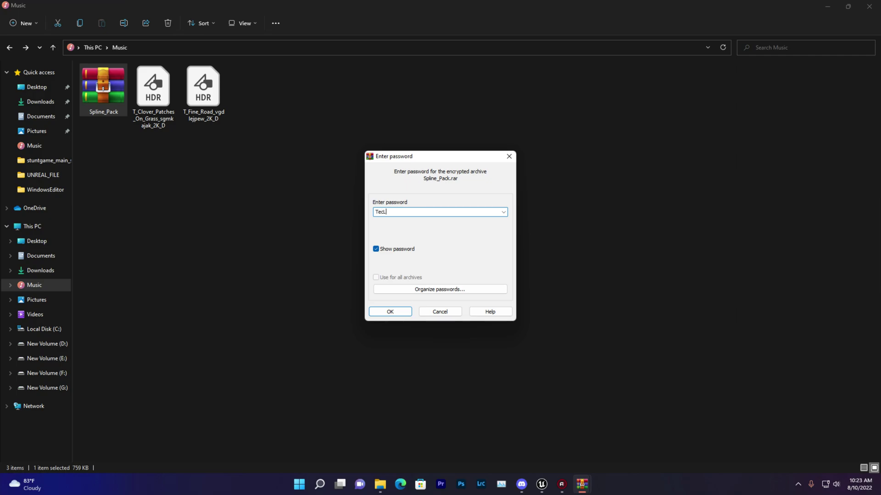
{"action": "left_click", "coordinate": [390, 312]}
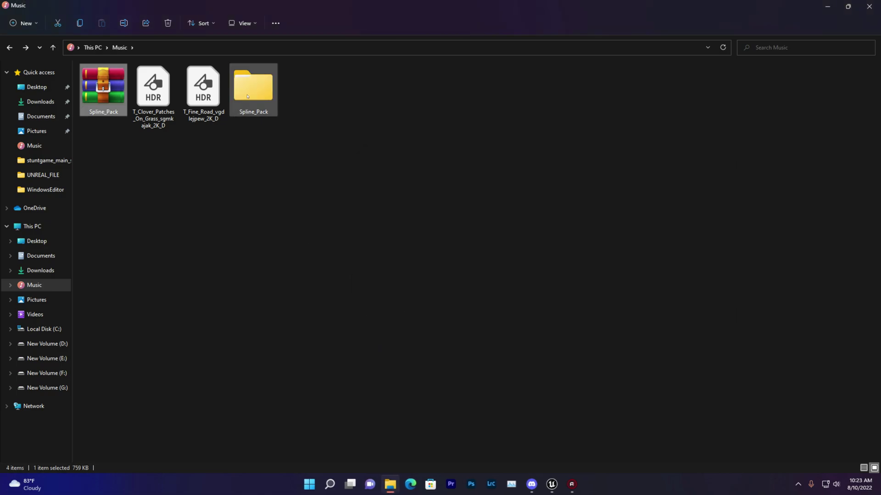
Examine the contents of the extracted Spline_Pack folder and return to the Music folder.
{"action": "double_click", "coordinate": [247, 96]}
{"action": "left_click", "coordinate": [94, 82]}
{"action": "left_click", "coordinate": [116, 97]}
{"action": "left_click", "coordinate": [132, 112]}
{"action": "left_click", "coordinate": [9, 48]}
Try to copy the extracted Spline_Pack folder into the Spline_TecLearning project's Content folder on drive G, and return to Unreal Editor.
{"action": "right_click", "coordinate": [105, 86]}
{"action": "left_click", "coordinate": [48, 388]}
{"action": "double_click", "coordinate": [117, 308]}
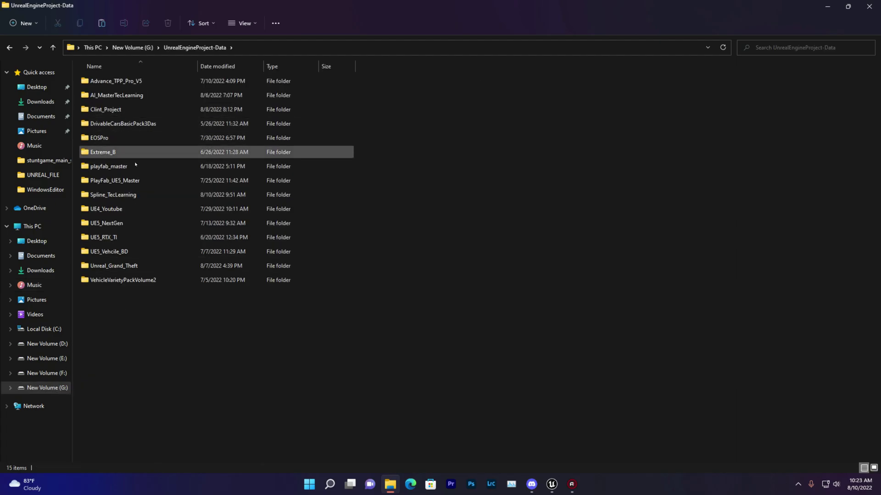
{"action": "double_click", "coordinate": [115, 194]}
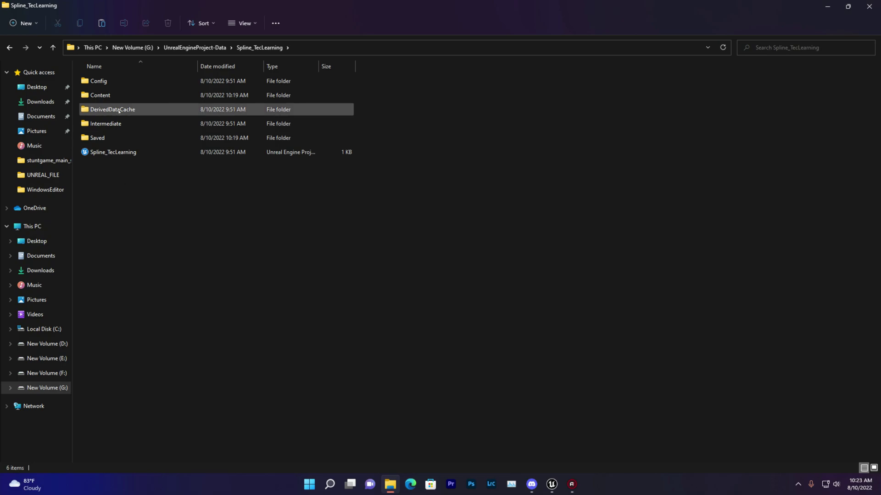
{"action": "double_click", "coordinate": [114, 95]}
{"action": "right_click", "coordinate": [199, 191]}
{"action": "left_click", "coordinate": [199, 190]}
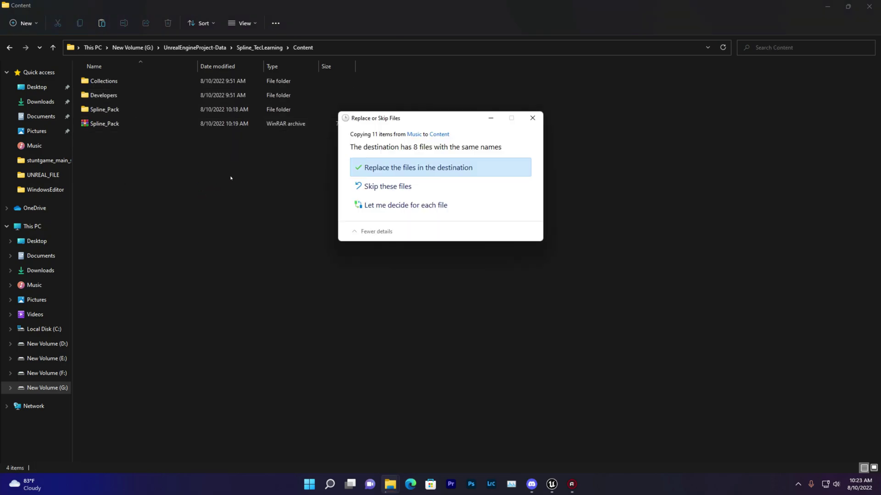
{"action": "left_click", "coordinate": [533, 118]}
{"action": "left_click", "coordinate": [828, 4]}
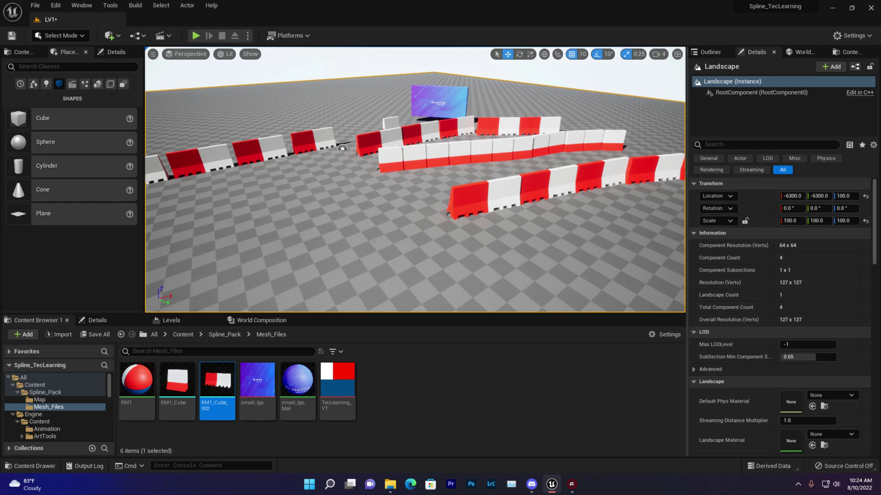
Open the LV1 level from the Map folder of Spline_Pack, saving the pending level changes.
{"action": "key", "text": "w"}
{"action": "right_click_drag", "start_coordinate": [436, 192], "coordinate": [449, 193]}
{"action": "left_click", "coordinate": [182, 335]}
{"action": "double_click", "coordinate": [136, 383]}
{"action": "double_click", "coordinate": [135, 390]}
{"action": "double_click", "coordinate": [137, 383]}
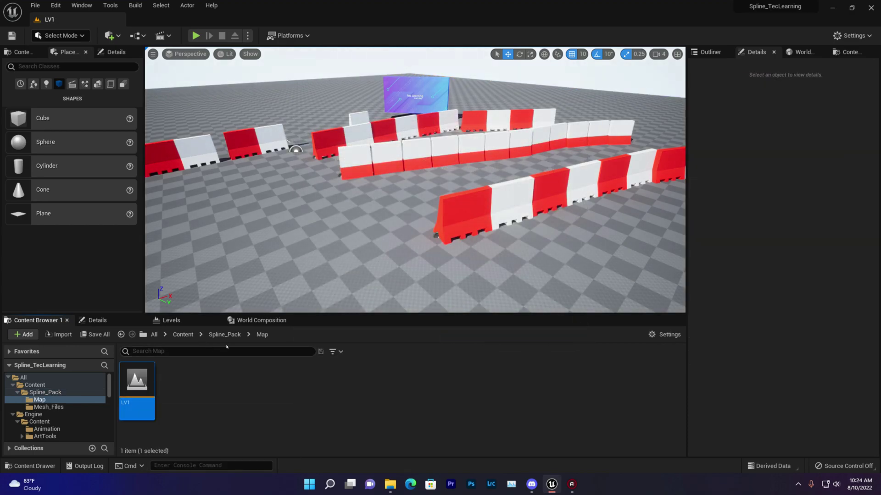
Select the front red-and-white barrier spline and locate its RM1_Cube_002 mesh in the Mesh_Files folder.
{"action": "left_click", "coordinate": [225, 335]}
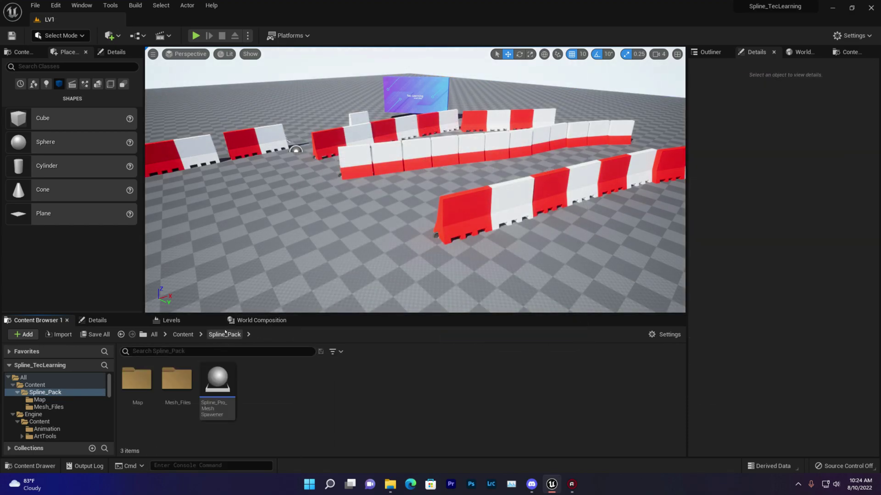
{"action": "left_click", "coordinate": [454, 215]}
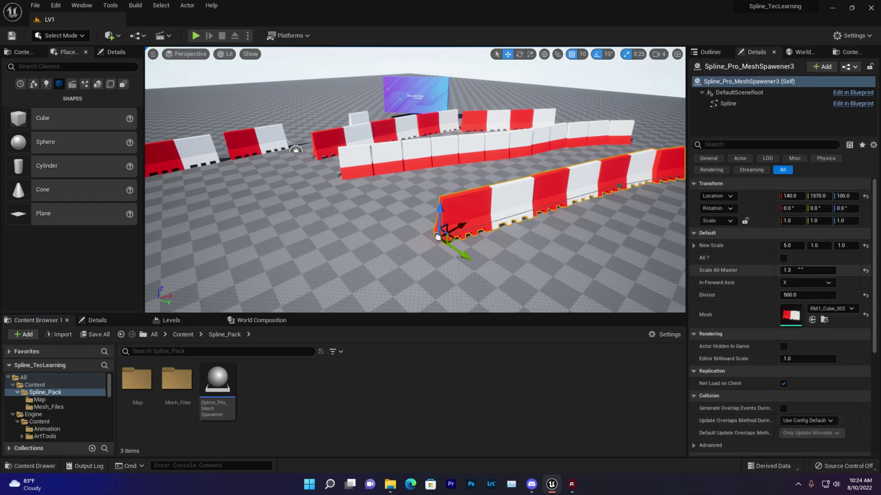
{"action": "left_click", "coordinate": [174, 385]}
{"action": "double_click", "coordinate": [174, 385]}
{"action": "left_click", "coordinate": [210, 373]}
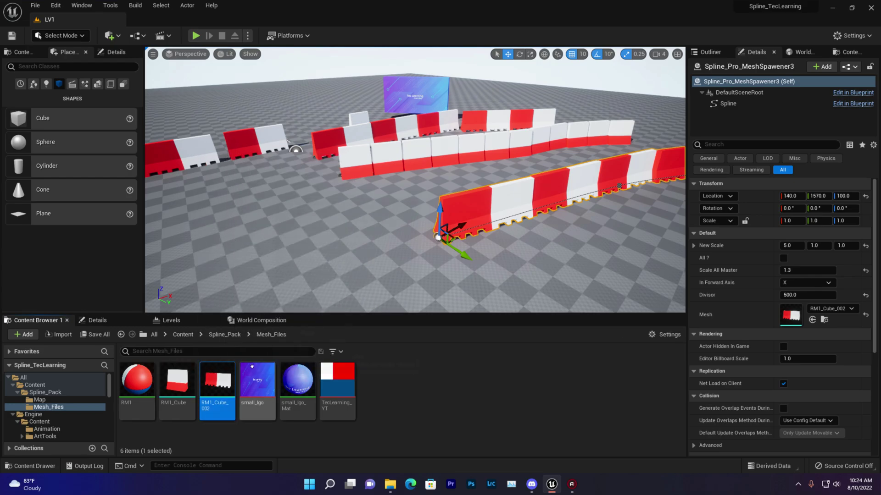
{"action": "key", "text": "w"}
{"action": "right_click_drag", "start_coordinate": [238, 256], "coordinate": [261, 243]}
Return to the Spline_Pack folder, select the Spline_Pro_MeshSpawener blueprint and view the front barrier line from its end.
{"action": "left_click", "coordinate": [232, 338]}
{"action": "left_click", "coordinate": [224, 335]}
{"action": "left_click", "coordinate": [216, 384]}
{"action": "key", "text": "d"}
{"action": "right_click_drag", "start_coordinate": [376, 215], "coordinate": [409, 214]}
{"action": "key", "text": "a"}
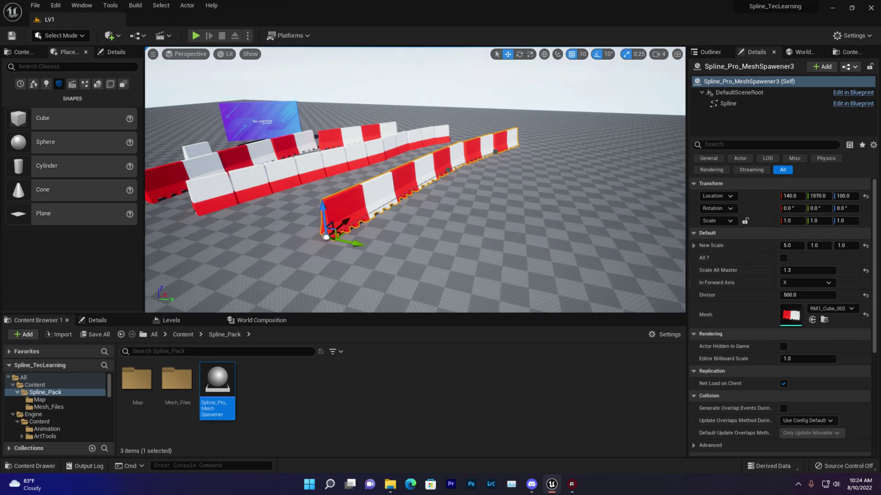
Set the front spawner's New Scale to about 3.71, 1.03 and 1.09, and its Scale All Master to 1.0.
{"action": "key", "text": "f"}
{"action": "double_click", "coordinate": [177, 380]}
{"action": "left_click_drag", "start_coordinate": [794, 247], "coordinate": [840, 245]}
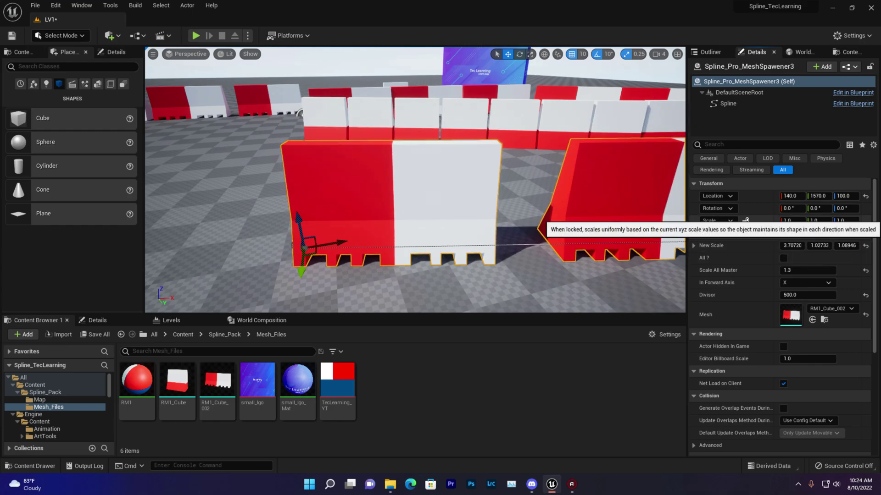
{"action": "left_click", "coordinate": [809, 270]}
{"action": "key", "text": "BackSpace"}
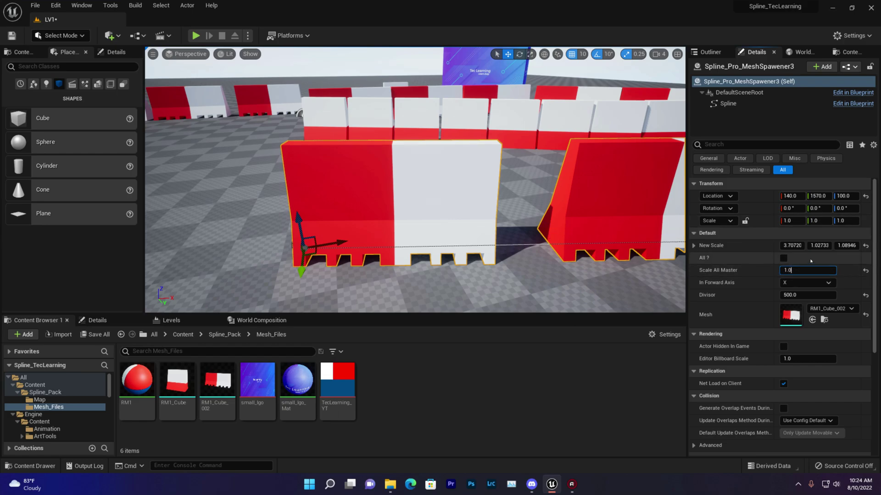
{"action": "key", "text": "Return"}
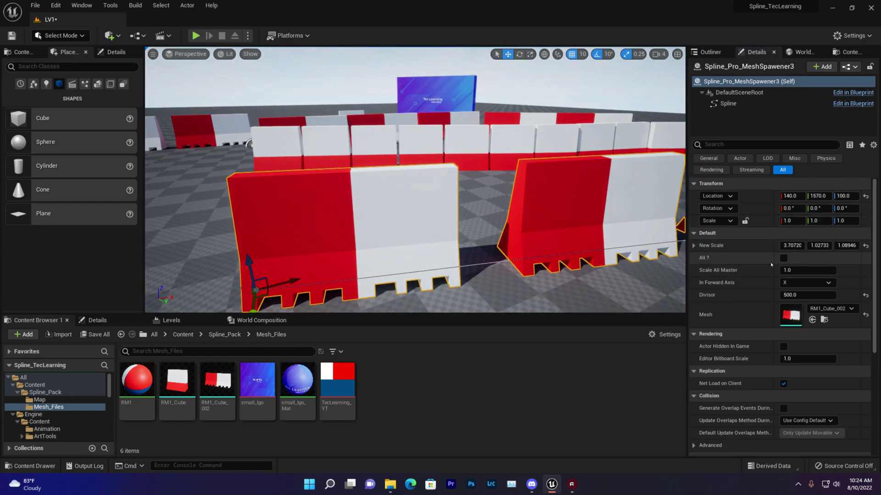
Enable the All ? option on the front spawner and set its Scale All Master to 3.0.
{"action": "left_click", "coordinate": [783, 258]}
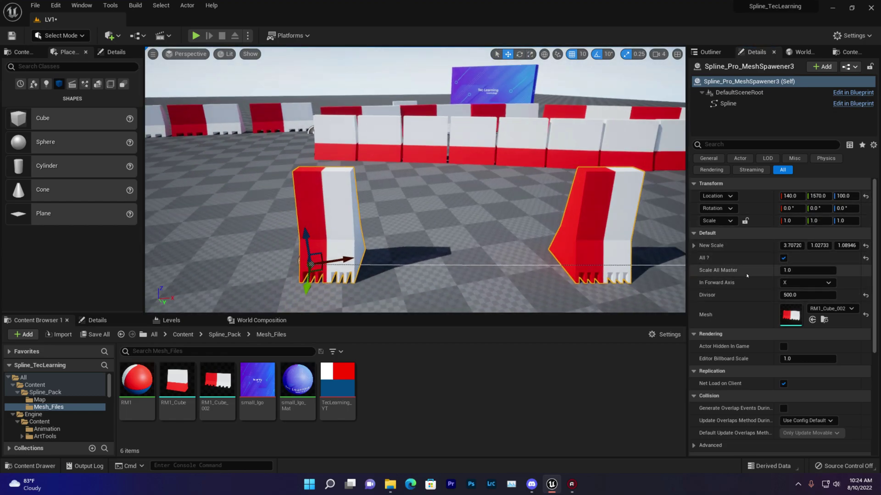
{"action": "left_click", "coordinate": [800, 270]}
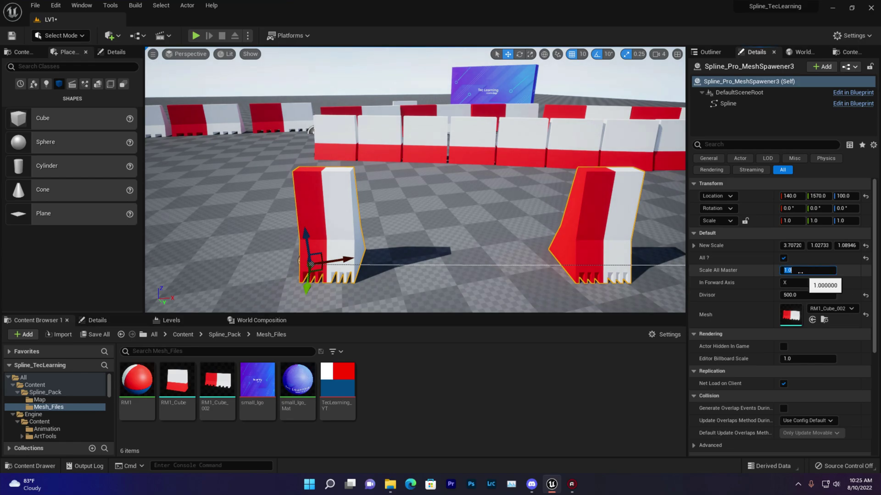
{"action": "type", "text": "2"}
{"action": "key", "text": "Return"}
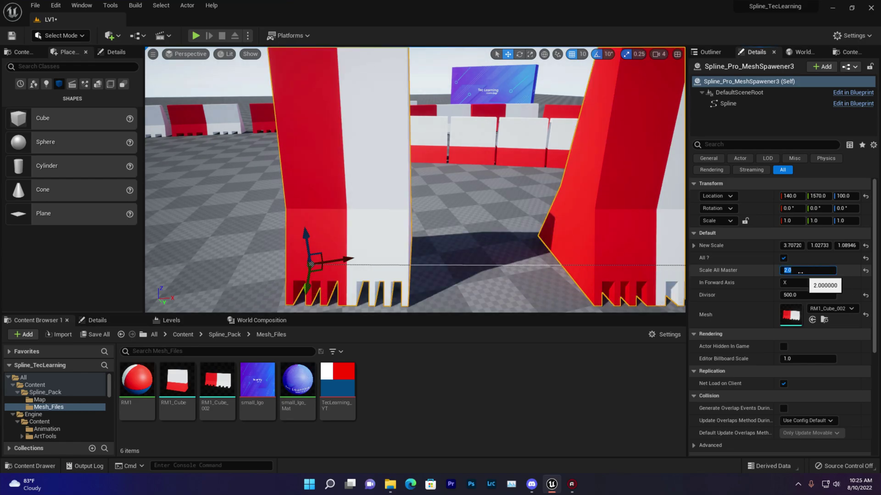
{"action": "type", "text": "3"}
{"action": "key", "text": "Return"}
{"action": "right_click_drag", "start_coordinate": [464, 236], "coordinate": [464, 235]}
{"action": "key", "text": "s"}
{"action": "scroll", "coordinate": [464, 236], "scroll_direction": "down", "scroll_amount": 3}
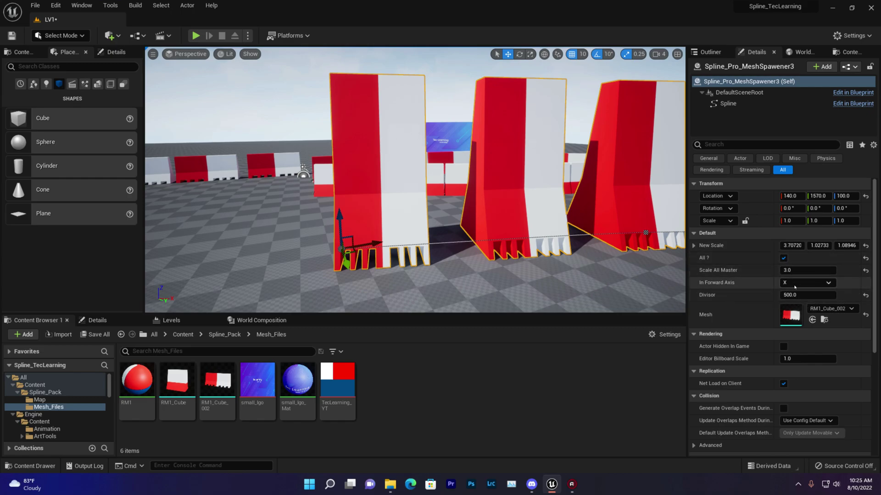
Try the other In Forward Axis options on the front spawner and set the axis back to X.
{"action": "left_click", "coordinate": [795, 285]}
{"action": "left_click", "coordinate": [791, 300]}
{"action": "left_click", "coordinate": [793, 284]}
{"action": "left_click", "coordinate": [792, 307]}
{"action": "left_click", "coordinate": [808, 283]}
{"action": "left_click", "coordinate": [785, 291]}
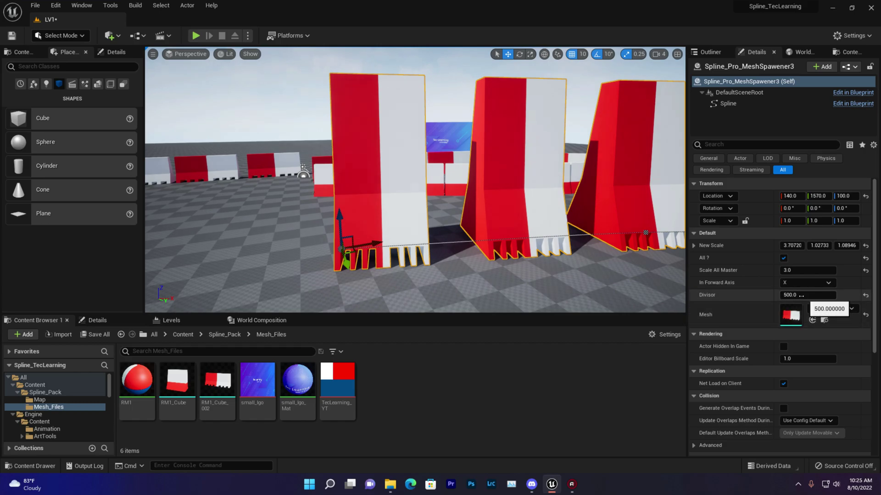
Adjust the front spawner's Divisor to about 394.57 to tighten the spacing between its barriers.
{"action": "left_click_drag", "start_coordinate": [788, 295], "coordinate": [741, 295]}
{"action": "right_click_drag", "start_coordinate": [505, 193], "coordinate": [521, 191]}
{"action": "key", "text": "d"}
{"action": "left_click_drag", "start_coordinate": [809, 295], "coordinate": [805, 295]}
{"action": "left_click_drag", "start_coordinate": [737, 296], "coordinate": [748, 296]}
{"action": "left_click_drag", "start_coordinate": [805, 295], "coordinate": [757, 295]}
{"action": "right_click_drag", "start_coordinate": [440, 266], "coordinate": [408, 257]}
Assign the RM1_Cube mesh to the front spawner and save all pending changes.
{"action": "left_click_drag", "start_coordinate": [178, 387], "coordinate": [752, 319]}
{"action": "right_click", "coordinate": [178, 378]}
{"action": "mouse_move", "coordinate": [271, 98]}
{"action": "left_click", "coordinate": [363, 103]}
{"action": "left_click", "coordinate": [96, 335]}
{"action": "left_click", "coordinate": [514, 344]}
Inspect the front barrier line with its new mesh from farther away and select its spawner.
{"action": "left_click", "coordinate": [483, 277]}
{"action": "scroll", "coordinate": [482, 277], "scroll_direction": "down", "scroll_amount": 4}
{"action": "left_click", "coordinate": [486, 206]}
{"action": "right_click_drag", "start_coordinate": [486, 207], "coordinate": [533, 207]}
{"action": "key", "text": "w"}
{"action": "mouse_move", "coordinate": [423, 211]}
{"action": "right_mouse_down"}
{"action": "mouse_move", "coordinate": [377, 210]}
{"action": "mouse_move", "coordinate": [415, 211]}
{"action": "right_mouse_up"}
{"action": "key", "text": "s"}
{"action": "left_click", "coordinate": [417, 92]}
{"action": "left_click", "coordinate": [412, 147]}
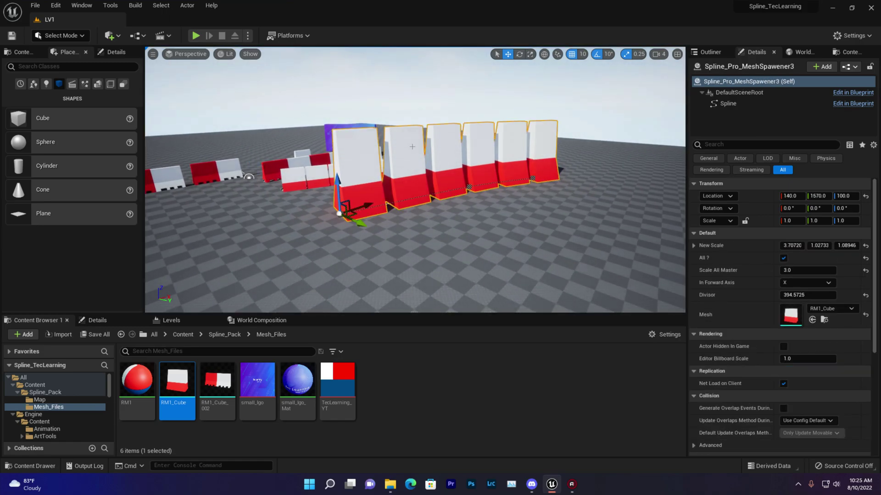